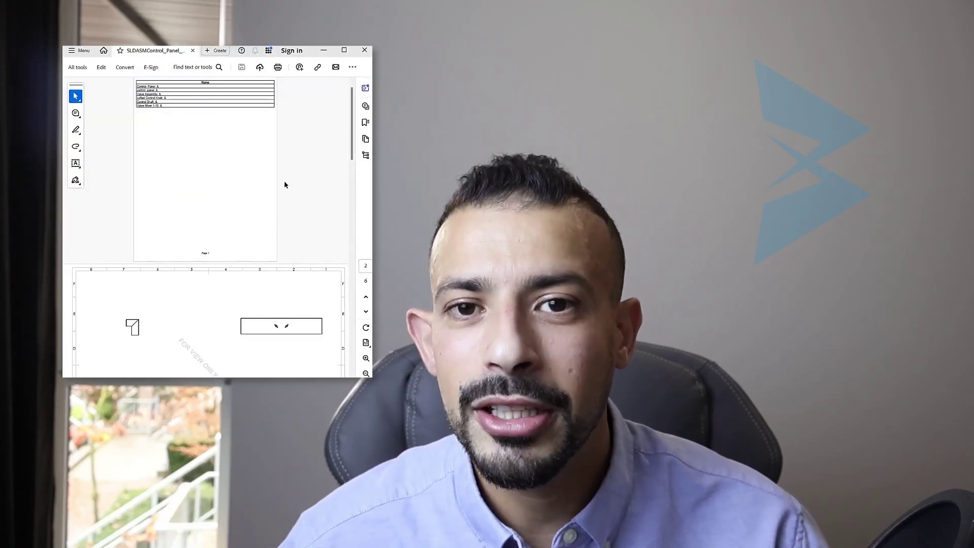
# - Scroll through the PDF task's properties and switch to its Options page
pyautogui.scroll(-1, 294, 122)
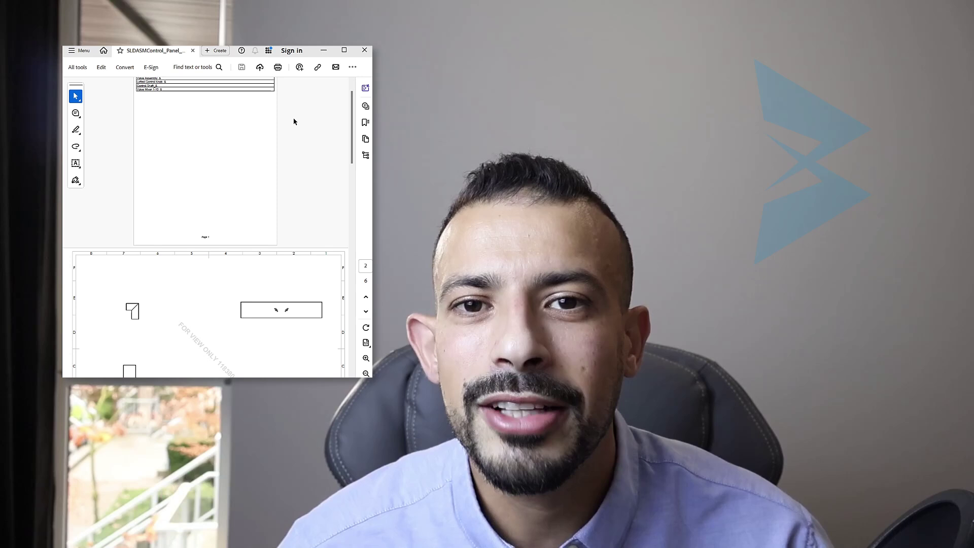
pyautogui.scroll(-5, 294, 122)
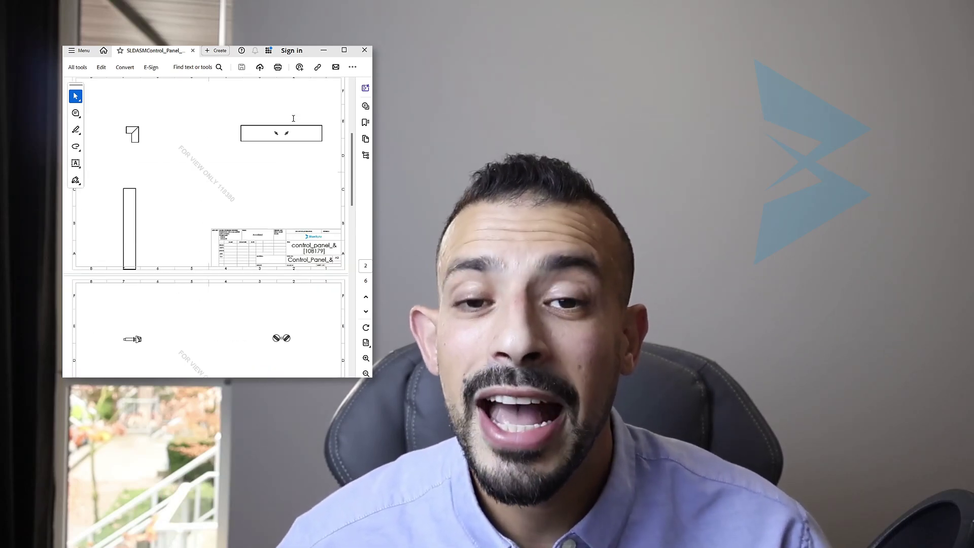
pyautogui.scroll(-8, 294, 119)
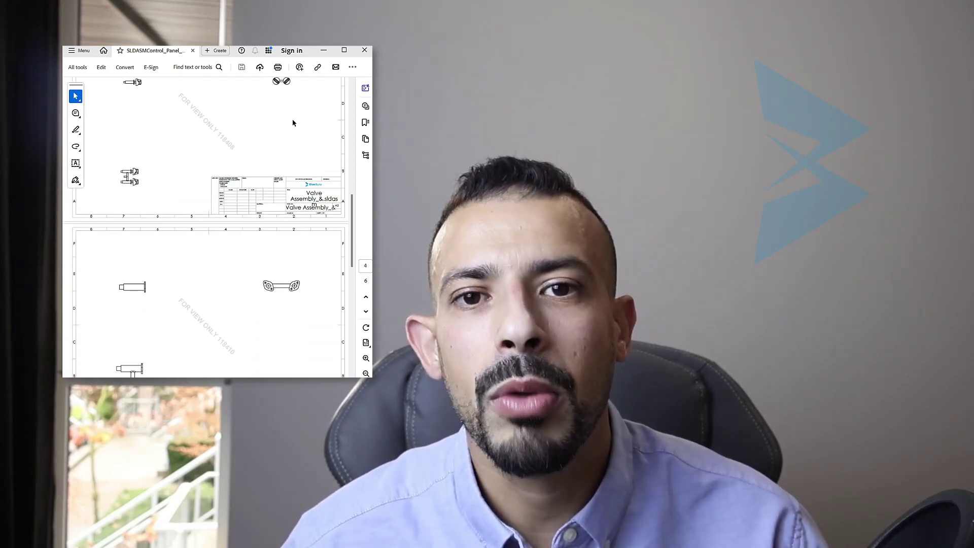
pyautogui.scroll(-5, 294, 123)
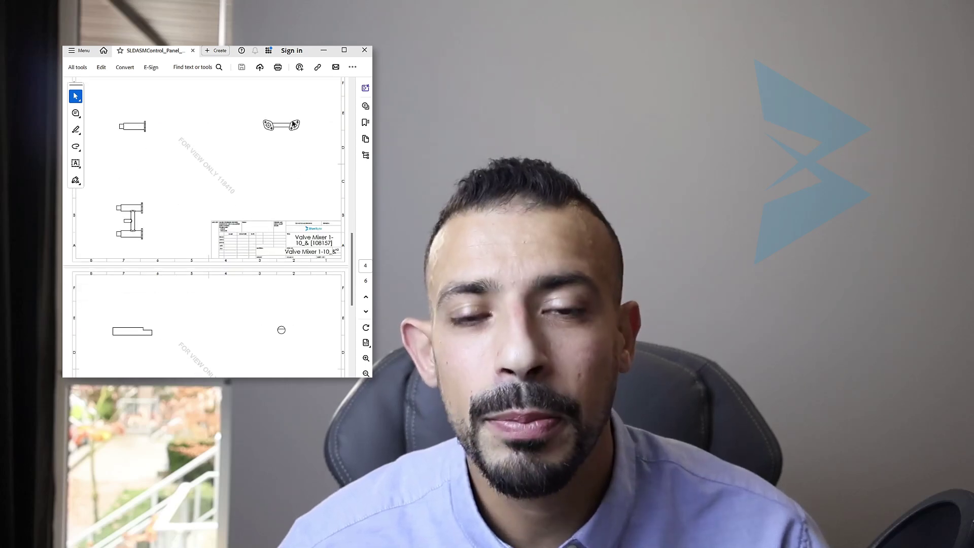
pyautogui.scroll(-5, 292, 122)
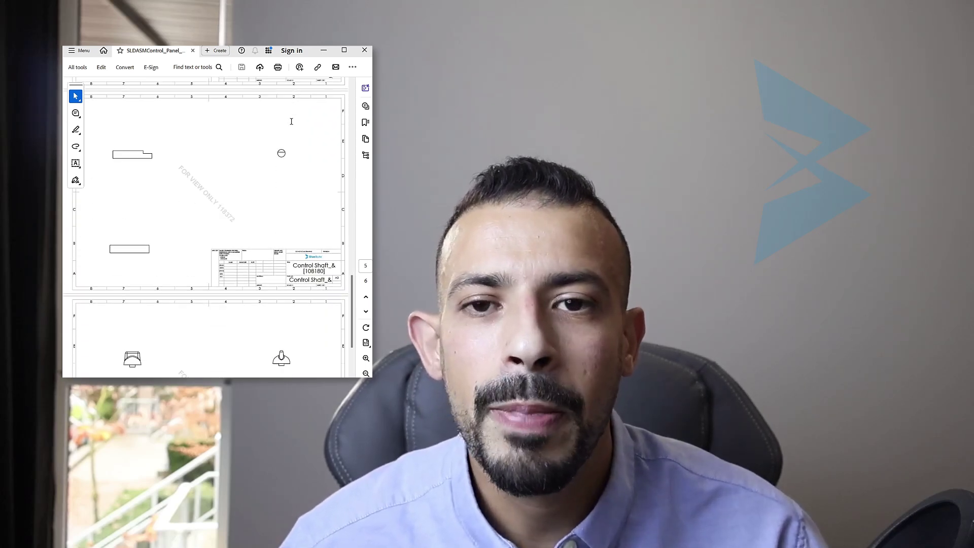
pyautogui.scroll(-4, 292, 123)
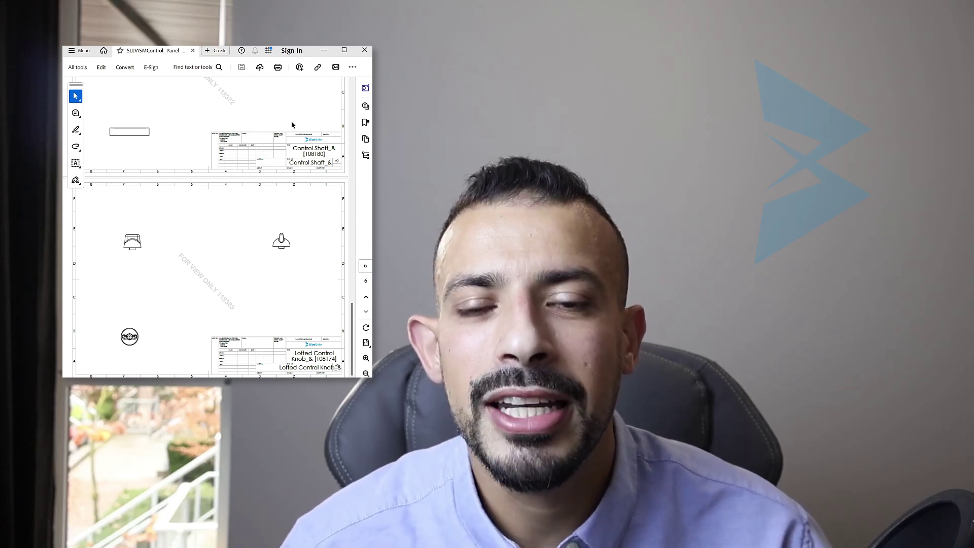
pyautogui.scroll(10, 292, 123)
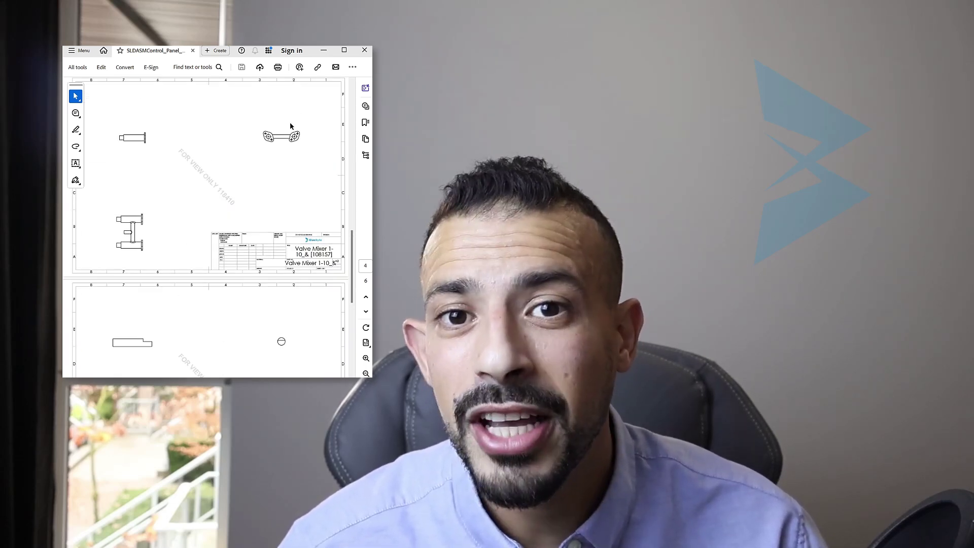
pyautogui.scroll(10, 290, 124)
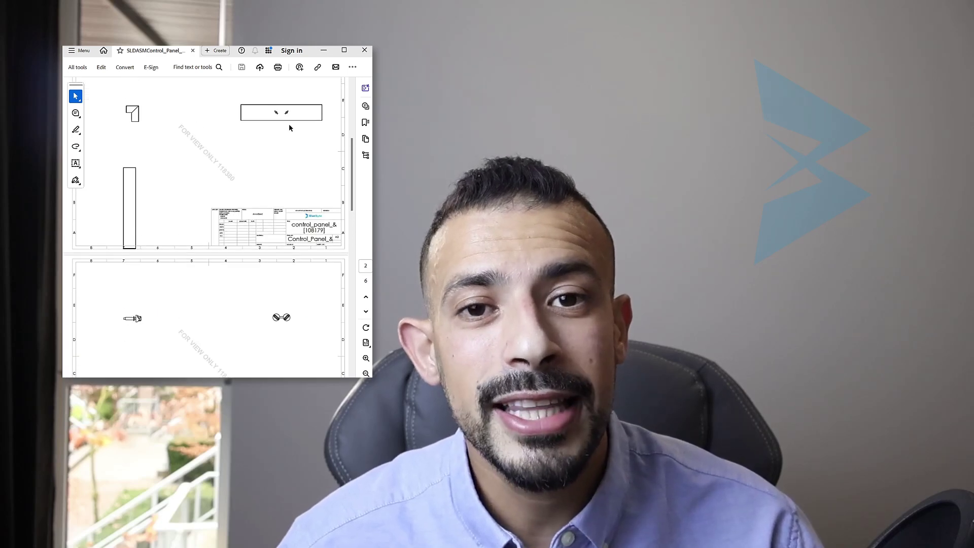
pyautogui.scroll(10, 290, 127)
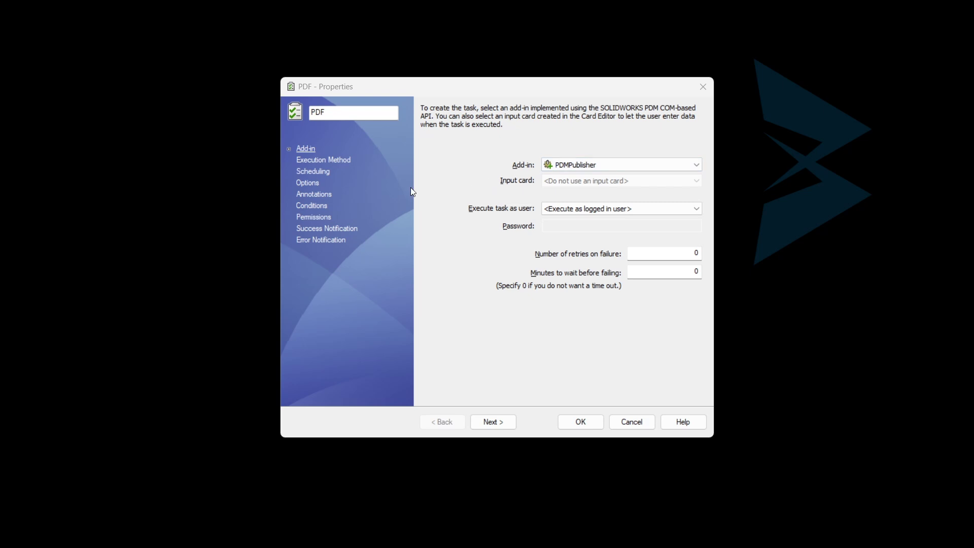
pyautogui.click(299, 186)
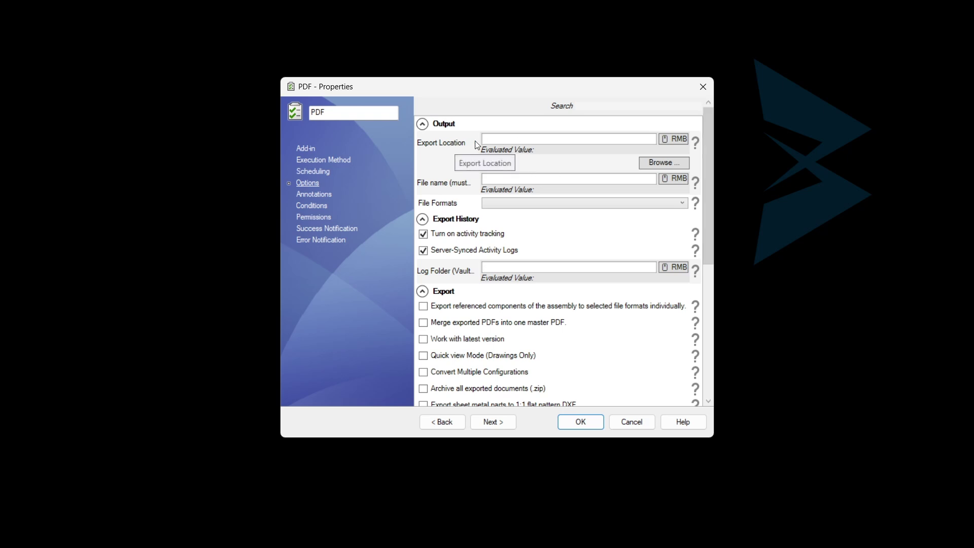
# - Set the export location to File Folder\Export and name output files Extension plus file name without extension
pyautogui.click(664, 139)
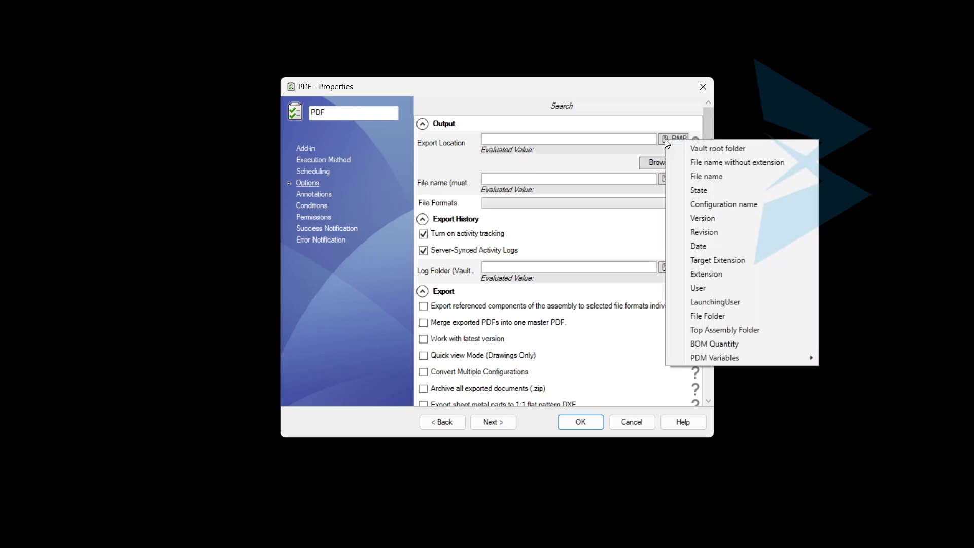
pyautogui.click(687, 312)
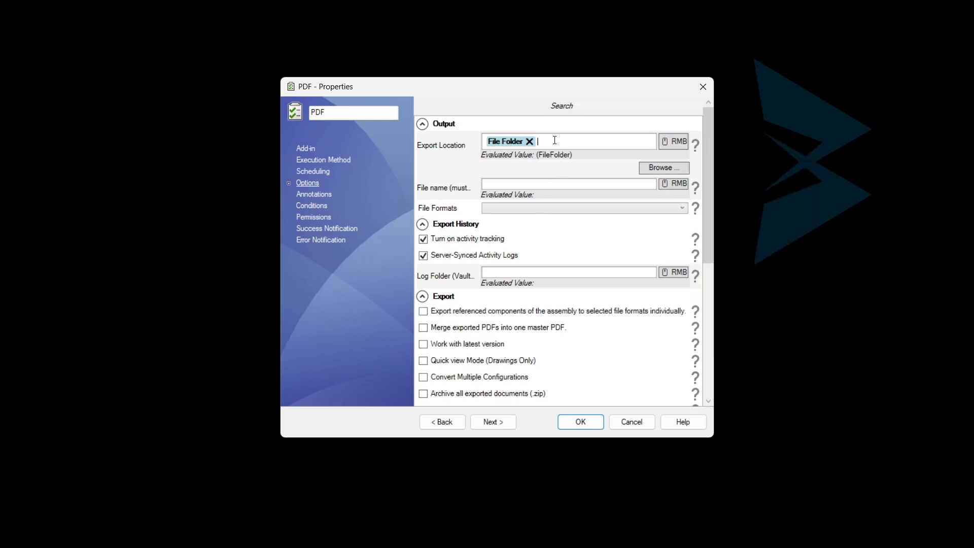
pyautogui.write('Export')
pyautogui.click(483, 186)
pyautogui.click(668, 184)
pyautogui.click(714, 207)
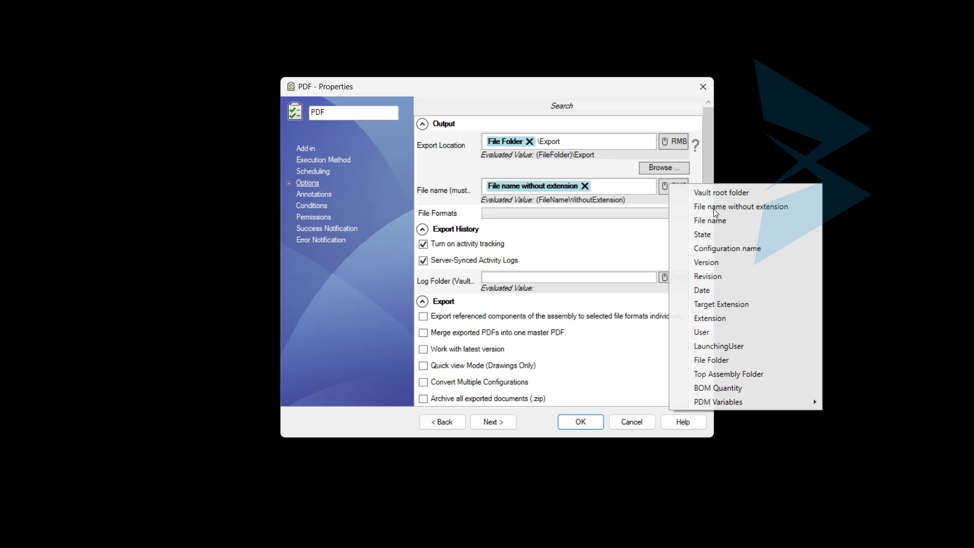
pyautogui.click(674, 186)
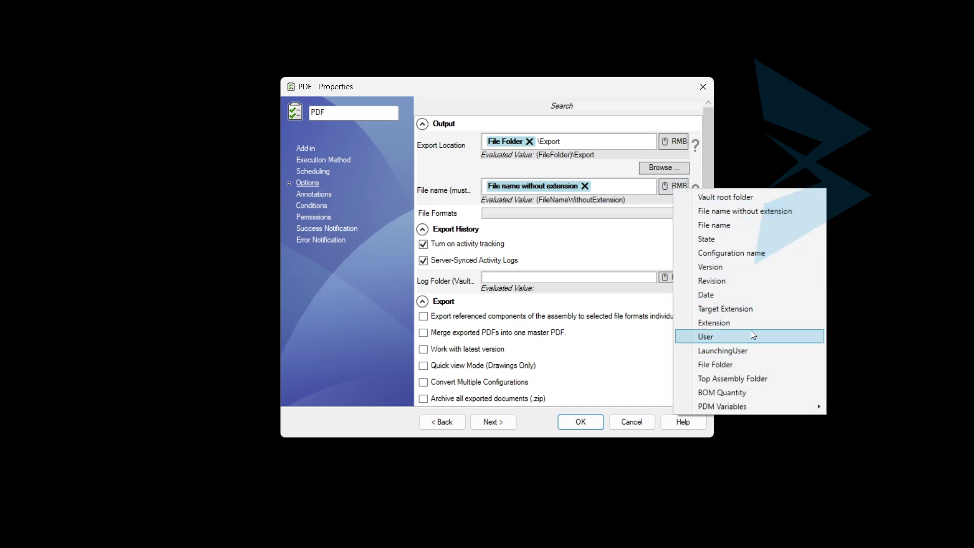
pyautogui.click(714, 323)
# - Choose pdf as the export file format
pyautogui.click(558, 213)
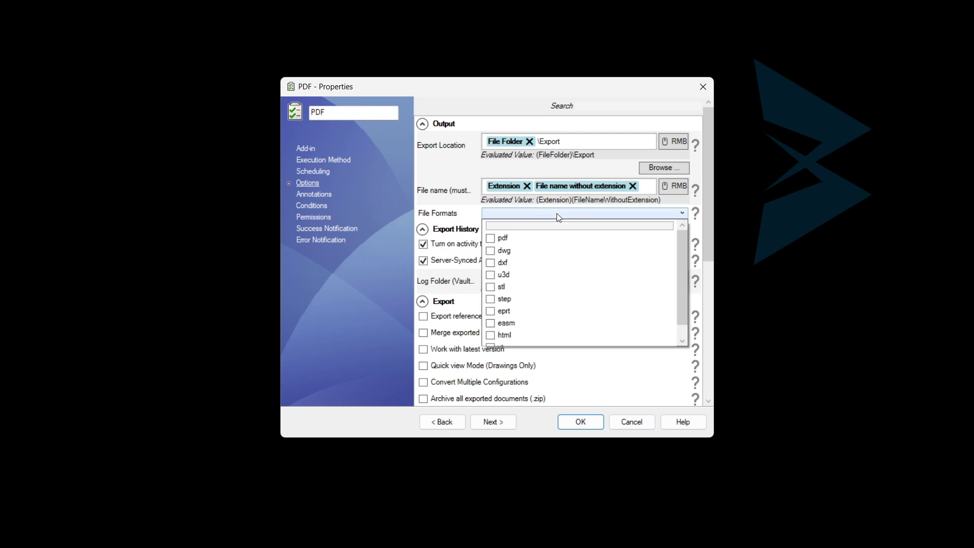
pyautogui.click(490, 238)
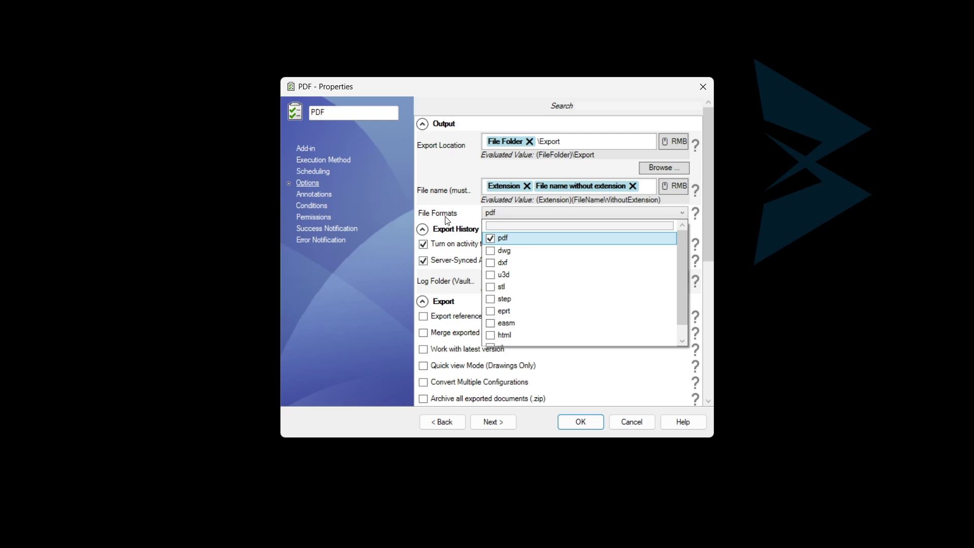
pyautogui.click(445, 217)
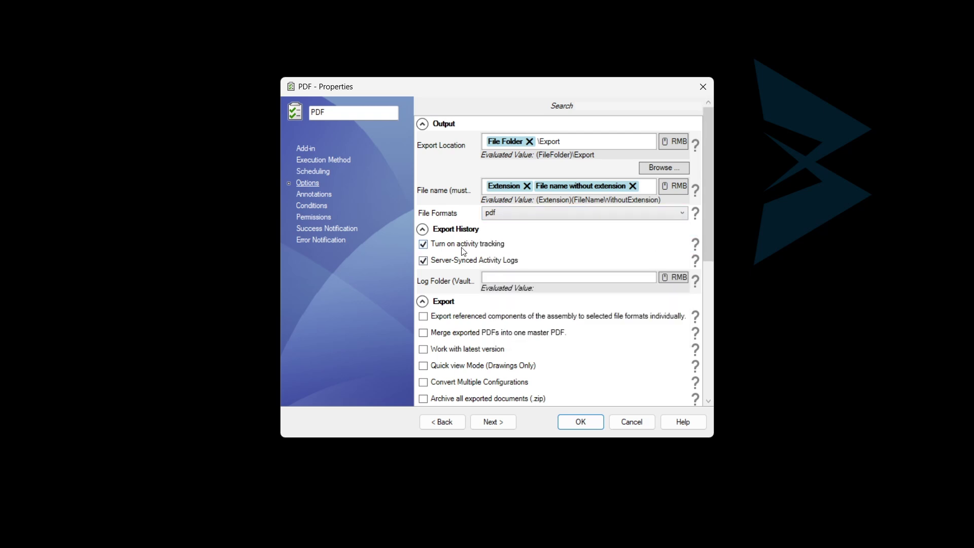
pyautogui.scroll(-1, 464, 251)
pyautogui.click(617, 252)
# - Set the log folder to Vault root folder\logs
pyautogui.rightClick(683, 257)
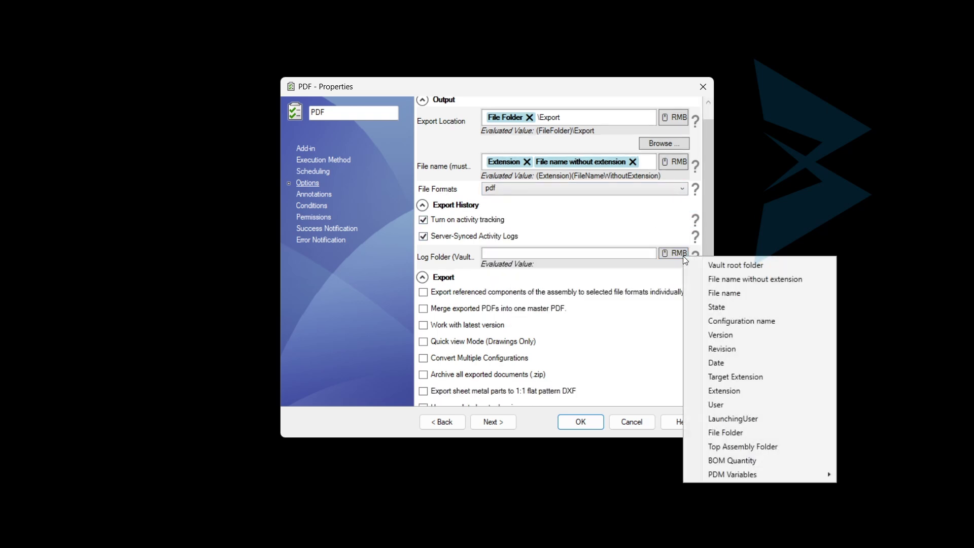
pyautogui.click(720, 265)
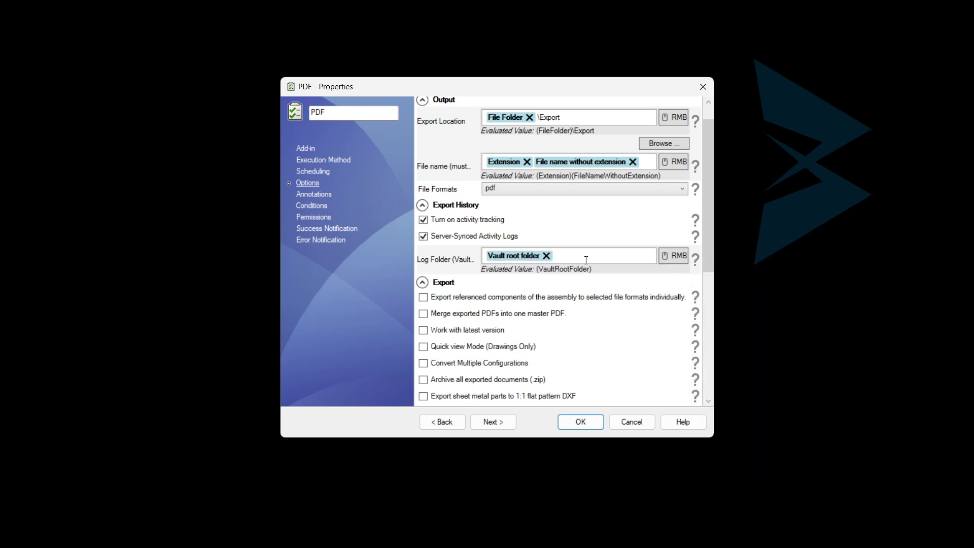
pyautogui.click(586, 260)
pyautogui.write('\\logs')
pyautogui.moveTo(711, 226); pyautogui.dragTo(716, 272)
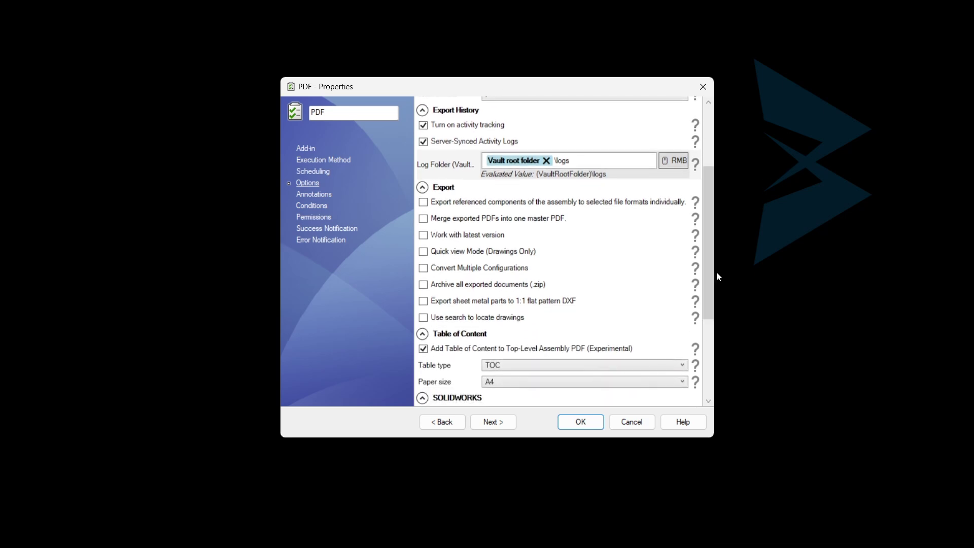
# - Enable Export referenced components, Merge exported PDFs and Work with latest version
pyautogui.click(424, 202)
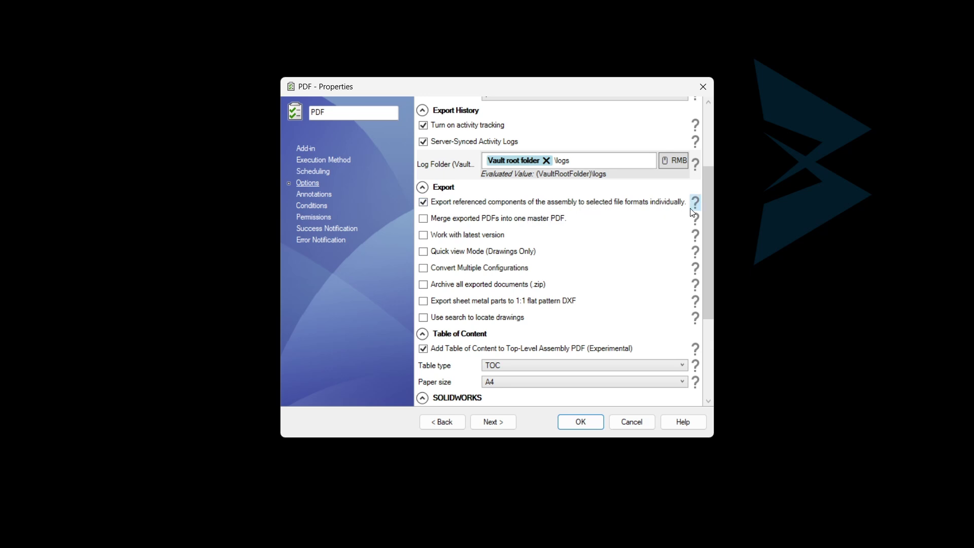
pyautogui.click(479, 219)
pyautogui.click(472, 235)
pyautogui.moveTo(709, 228); pyautogui.dragTo(730, 297)
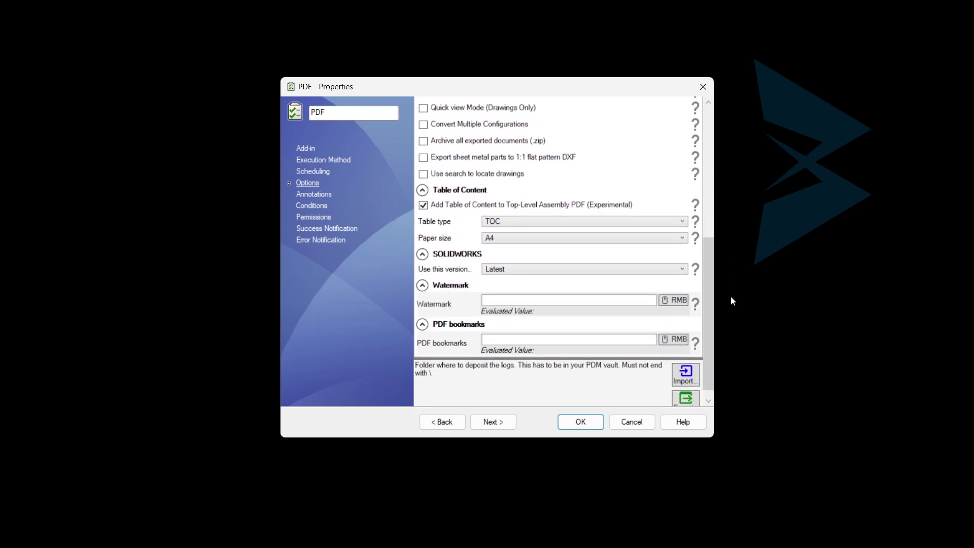
pyautogui.click(533, 223)
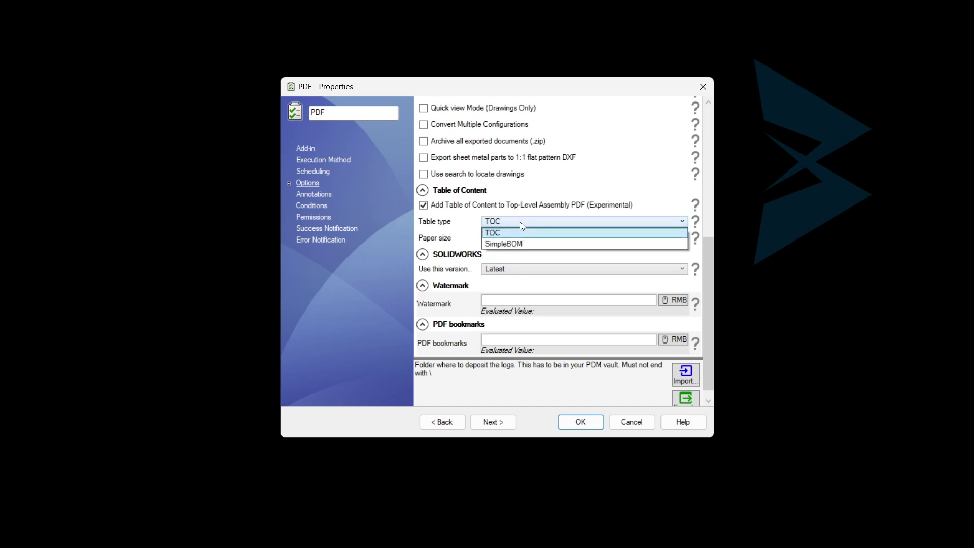
pyautogui.click(519, 221)
pyautogui.click(519, 223)
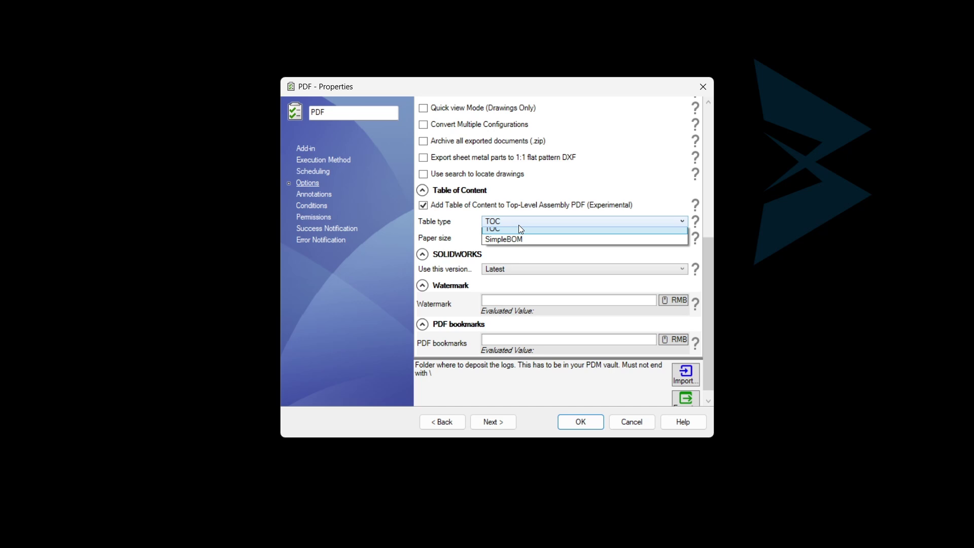
pyautogui.click(522, 224)
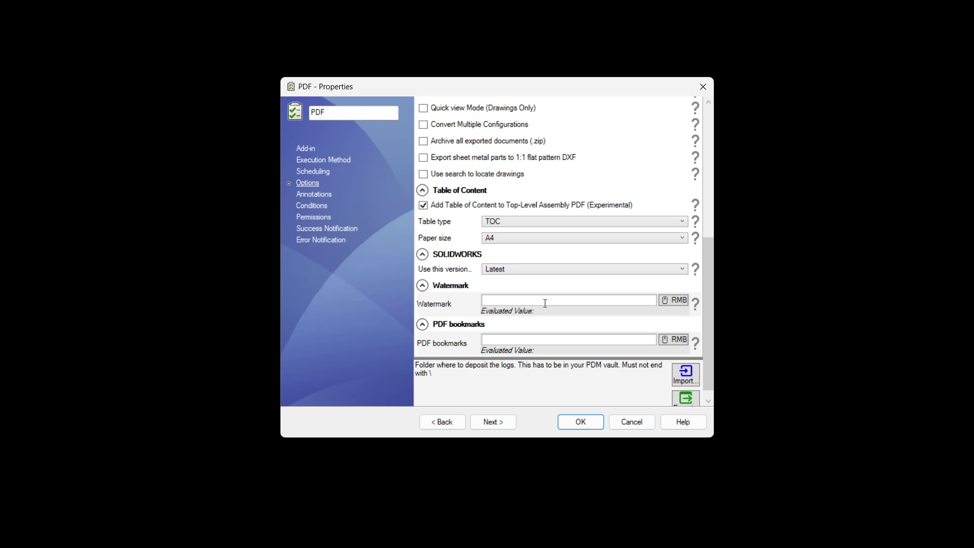
# - Enter FOR VIEW ONLY in the Watermark field and append the PartNumber PDM variable
pyautogui.write('FOR VIEW ONLY')
pyautogui.rightClick(665, 304)
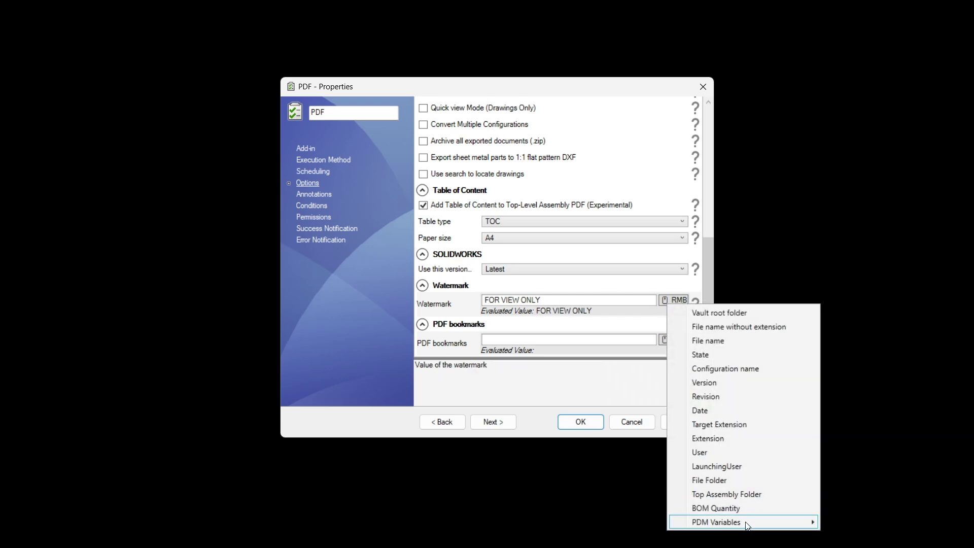
pyautogui.moveTo(748, 524)
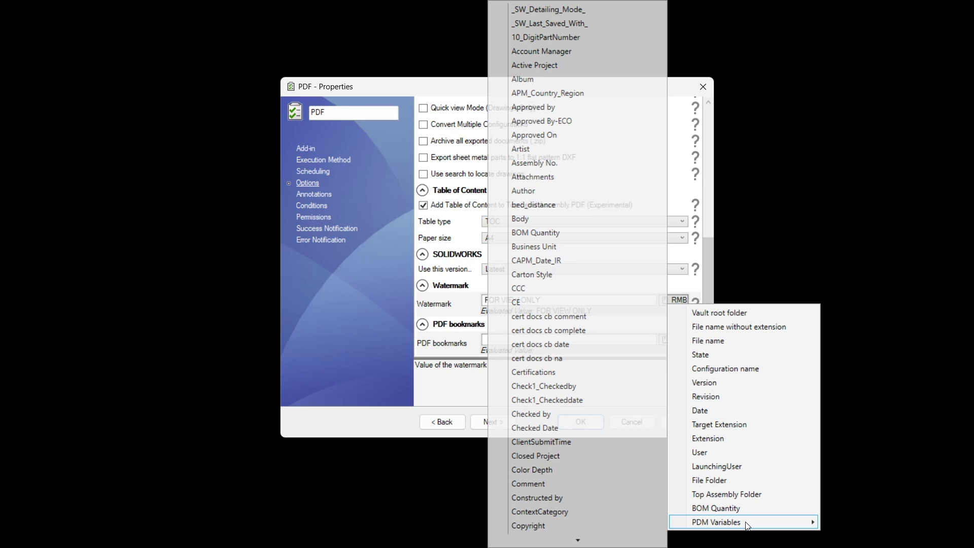
pyautogui.scroll(-4, 584, 434)
pyautogui.scroll(-15, 583, 439)
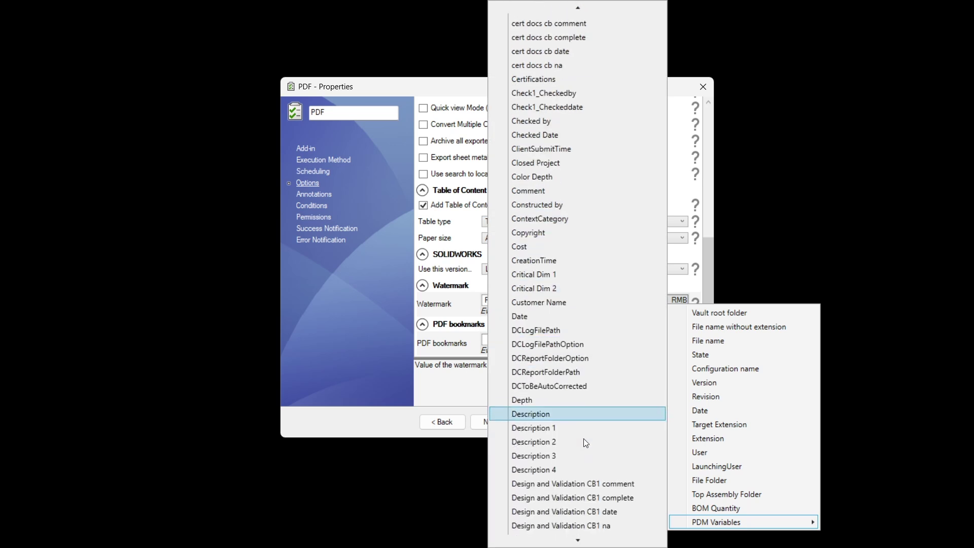
pyautogui.click(583, 438)
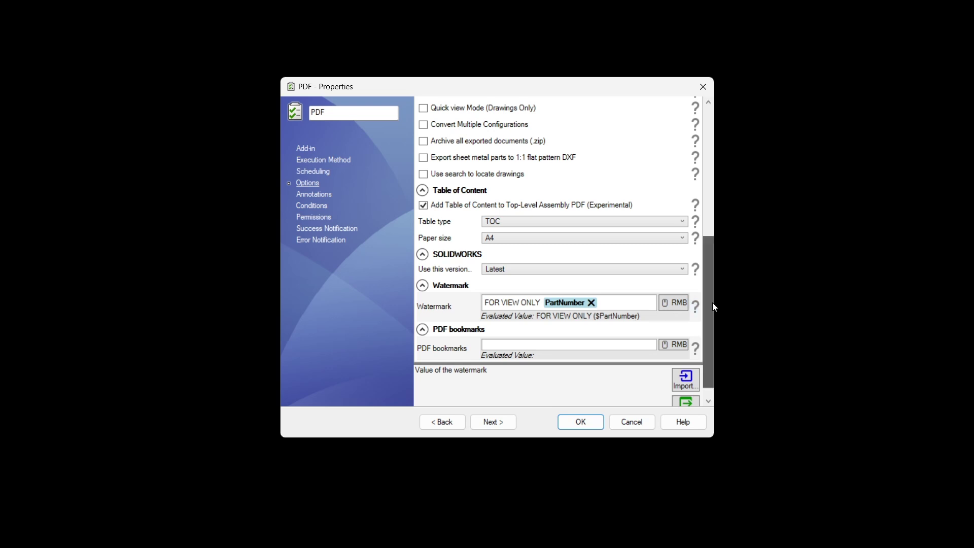
pyautogui.moveTo(712, 303); pyautogui.dragTo(713, 310)
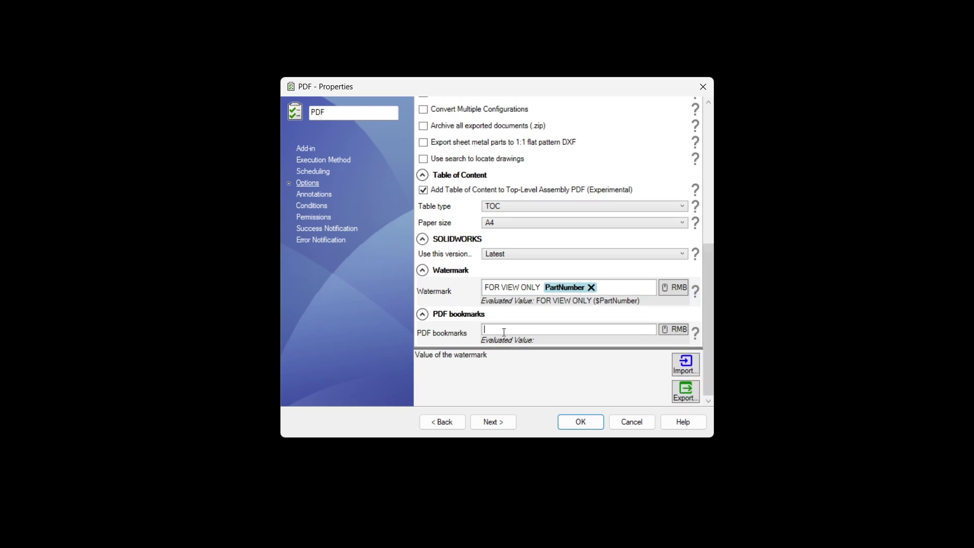
# - Set the PDF bookmarks to Description [BOM Quantity] and confirm the task settings with OK
pyautogui.click(675, 331)
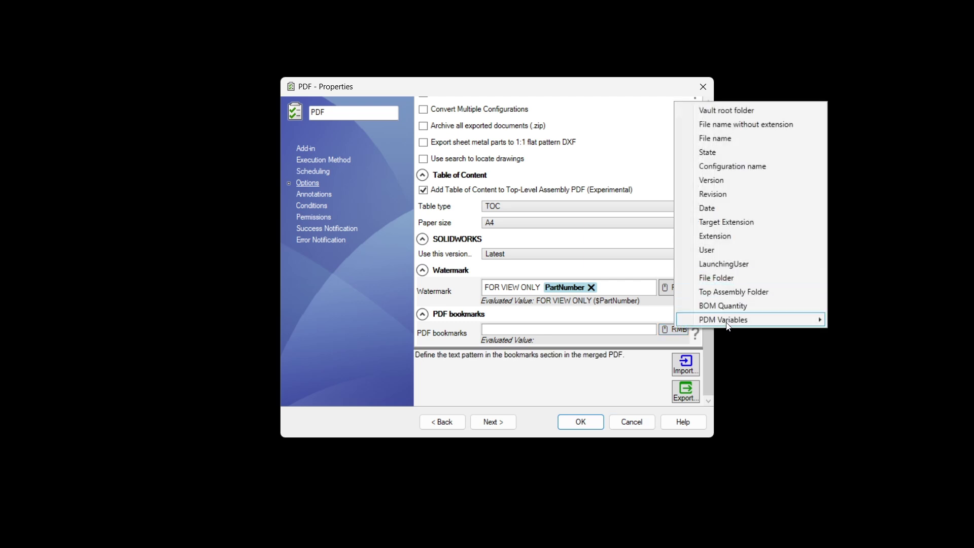
pyautogui.click(660, 337)
pyautogui.write('[]')
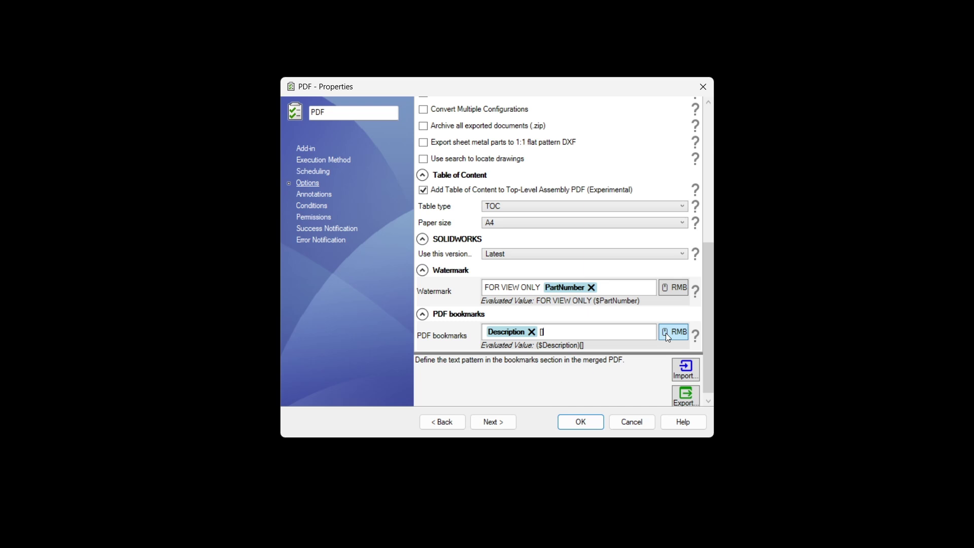
pyautogui.click(668, 336)
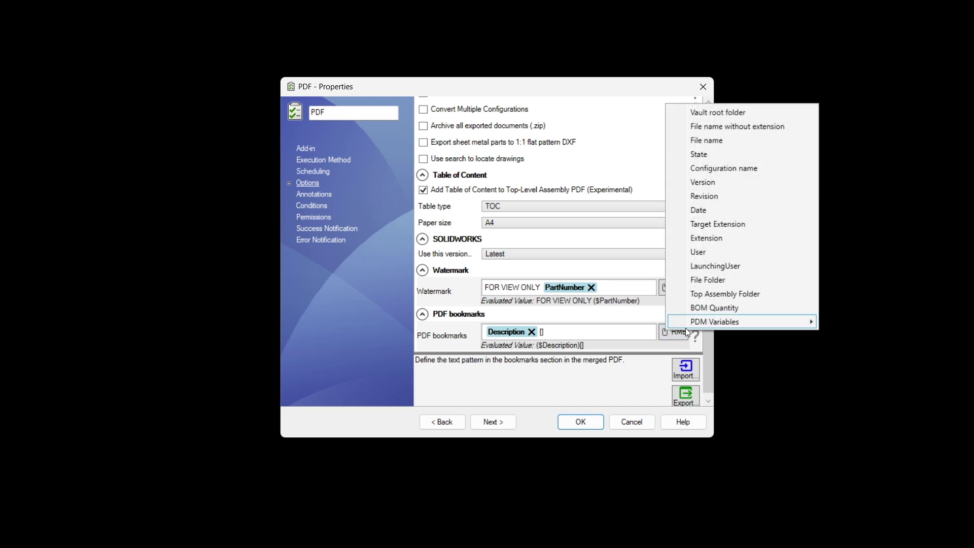
pyautogui.click(695, 309)
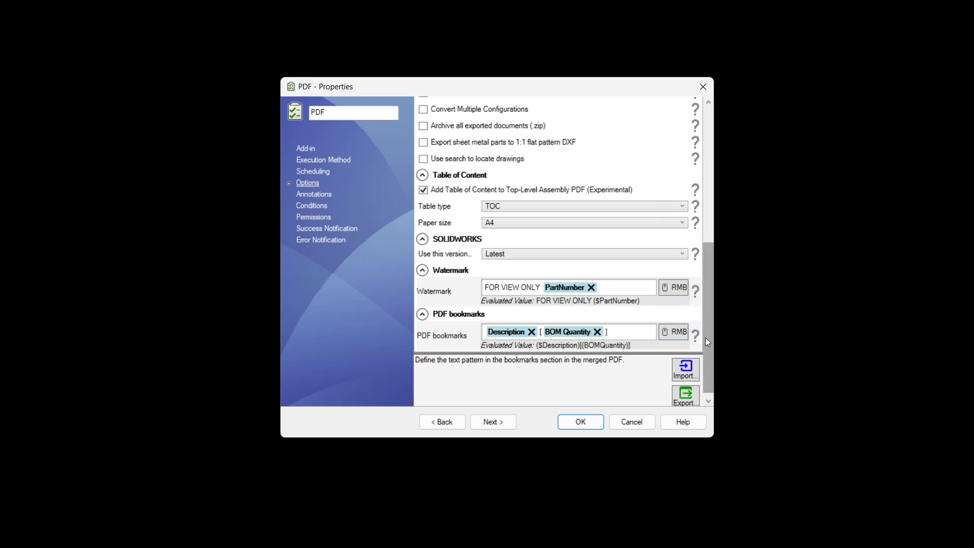
pyautogui.scroll(3, 715, 327)
pyautogui.scroll(-3, 715, 329)
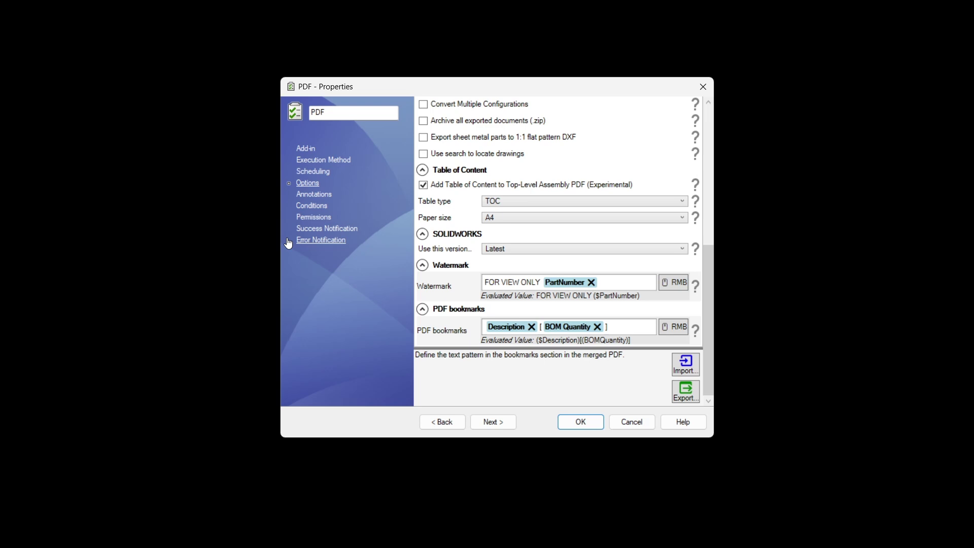
pyautogui.click(575, 427)
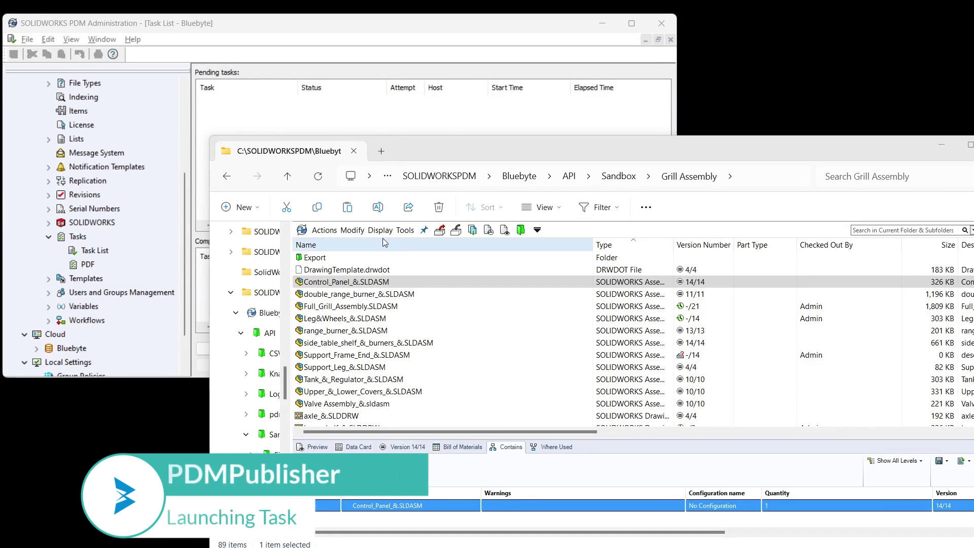
# - Run the PDF [V20241026] task on Control_Panel_&.SLDASM and check it in the task list
pyautogui.click(350, 282)
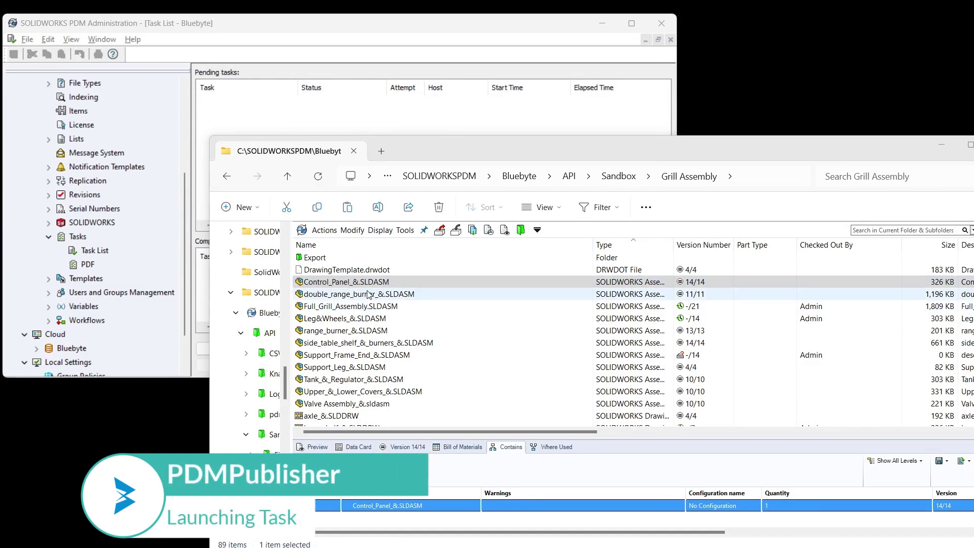
pyautogui.click(350, 283)
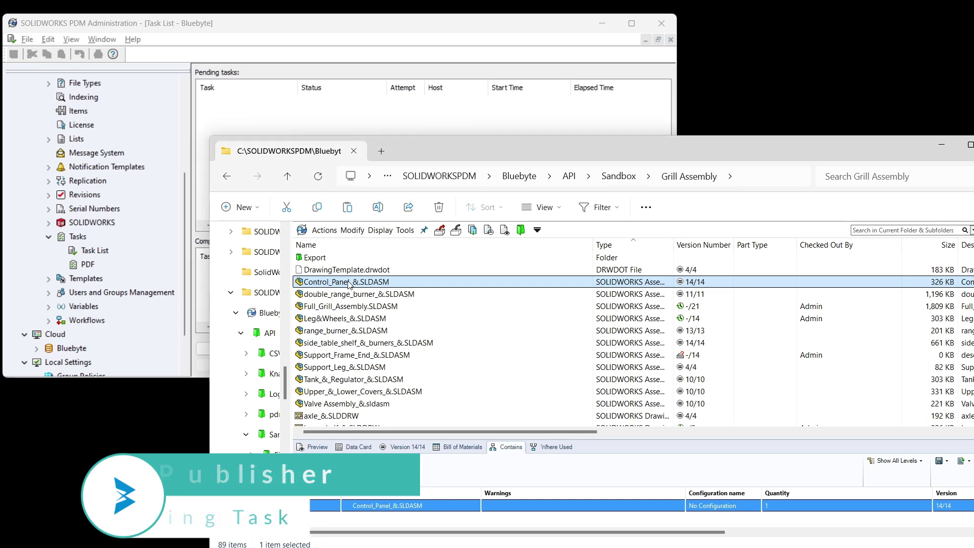
pyautogui.rightClick(350, 283)
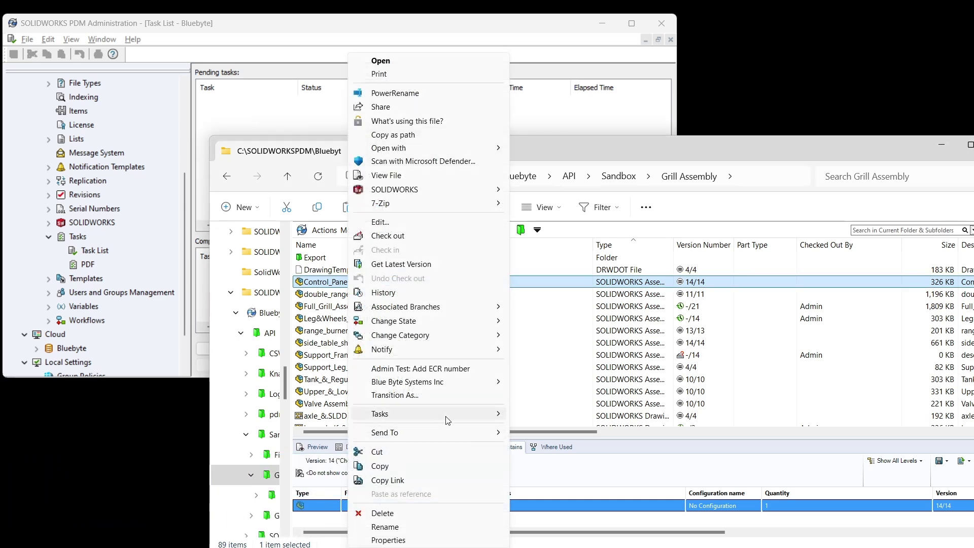
pyautogui.moveTo(447, 420)
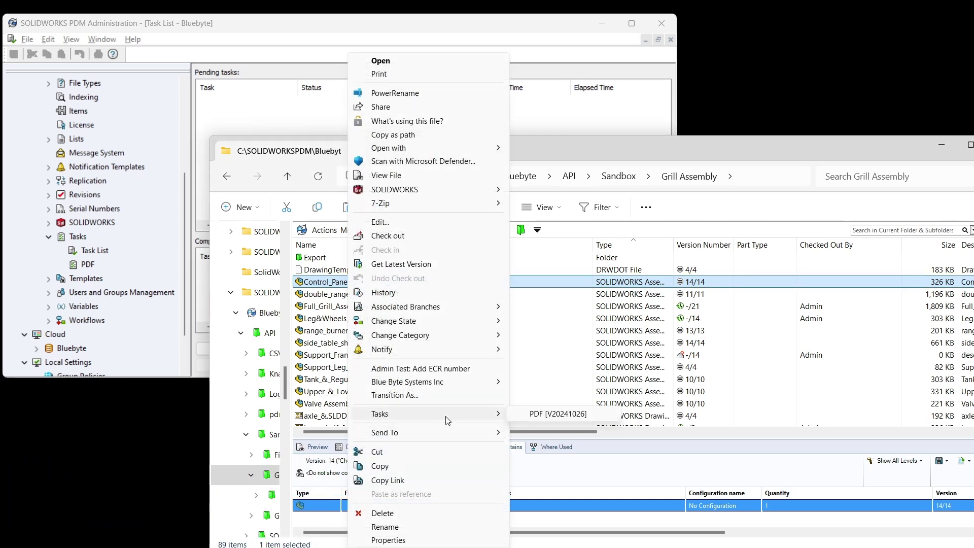
pyautogui.click(558, 414)
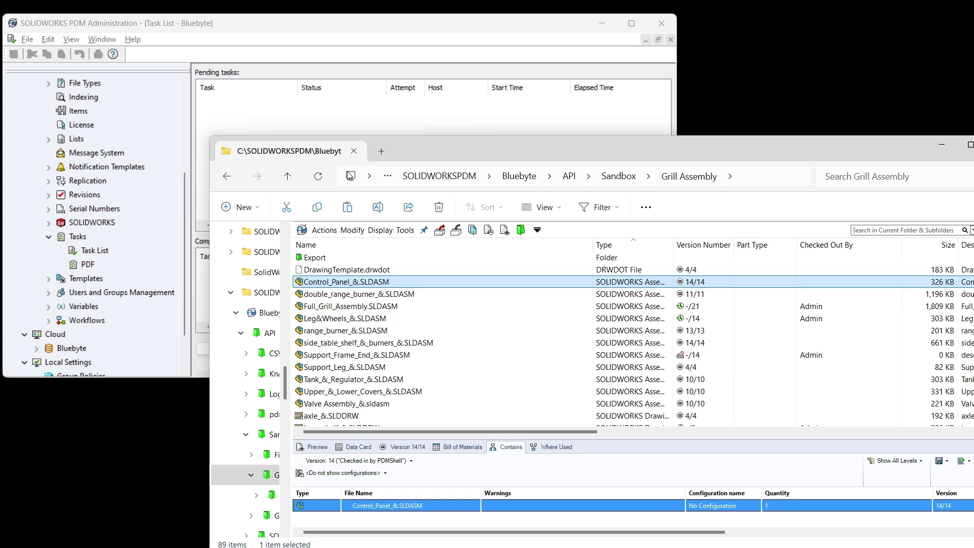
pyautogui.click(391, 32)
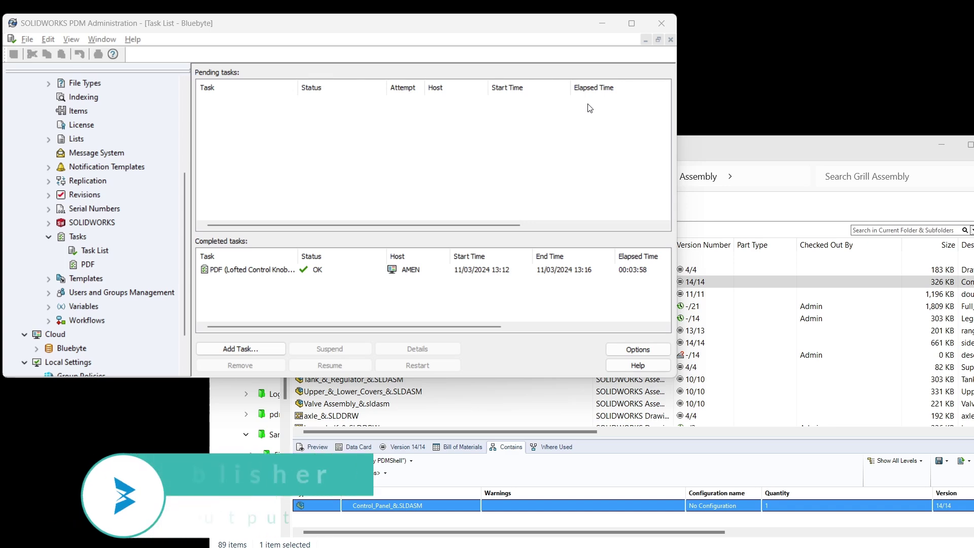
# - Close PDM Administration and open SLDASMControl_Panel_&-master.pdf from the Export folder
pyautogui.click(660, 26)
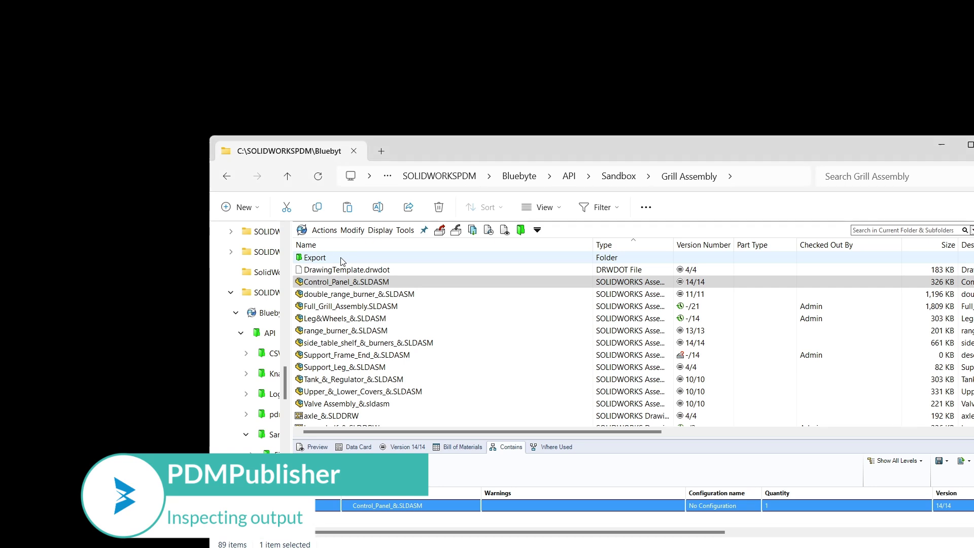
pyautogui.doubleClick(341, 259)
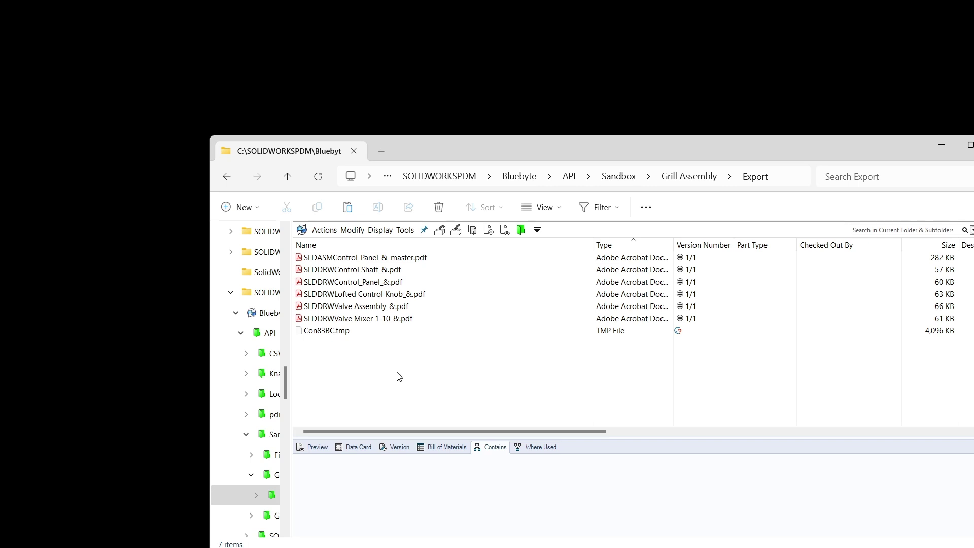
pyautogui.doubleClick(399, 258)
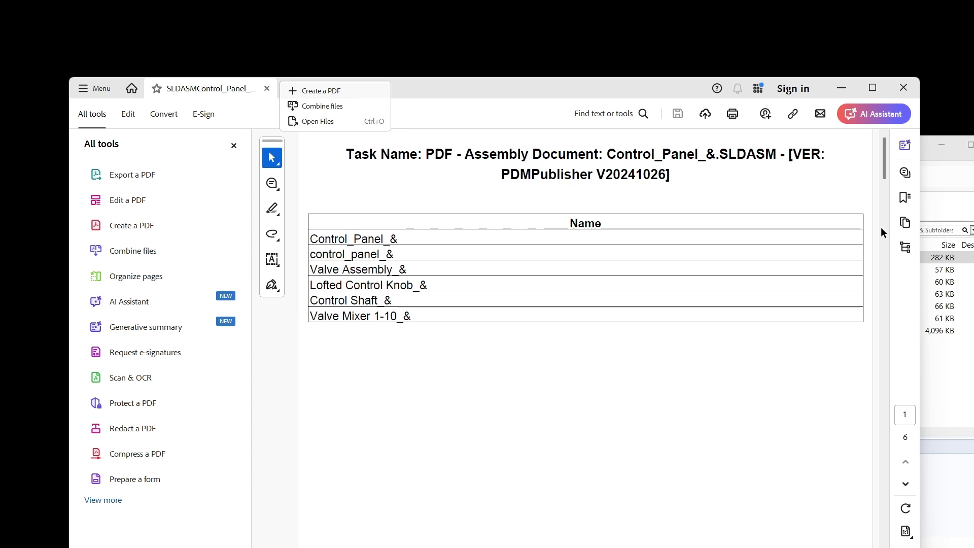
# - Open the Bookmarks panel to see entries like Control_Panel_& [108155][1]
pyautogui.click(905, 196)
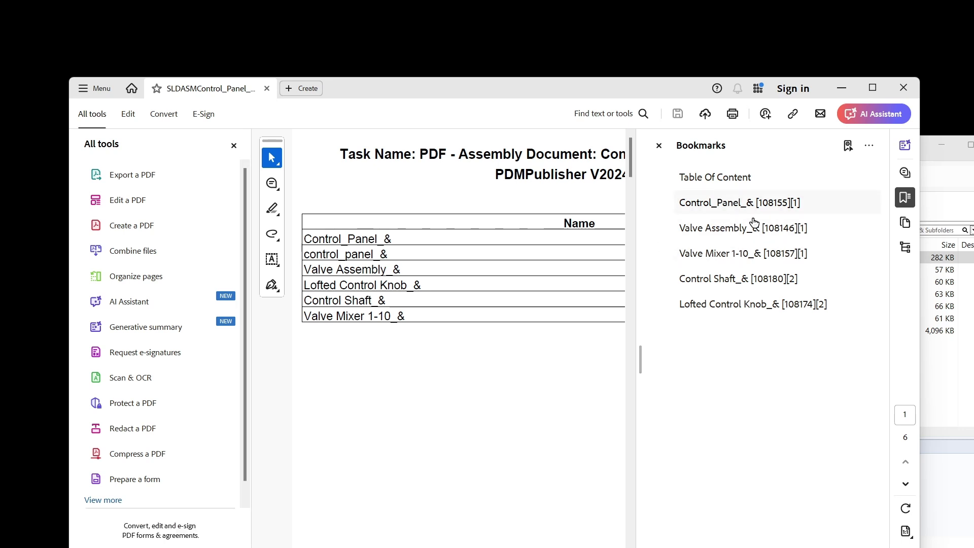
pyautogui.scroll(-5, 537, 252)
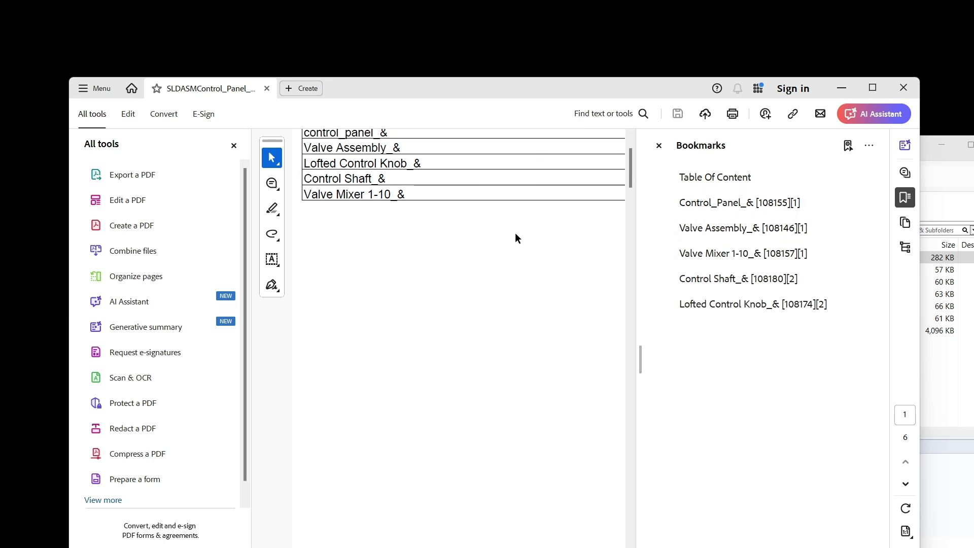
# - Close the bookmarks and scroll through the drawing pages to check the FOR VIEW ONLY 118380 watermark
pyautogui.click(653, 150)
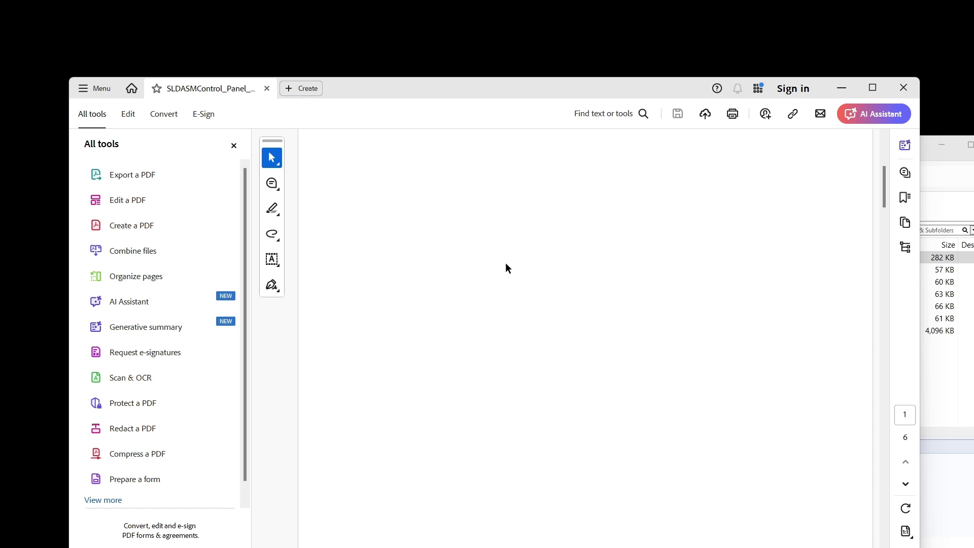
pyautogui.scroll(-5, 514, 267)
pyautogui.scroll(-2, 514, 269)
pyautogui.keyDown('ctrl'); pyautogui.scroll(-2, 514, 269); pyautogui.keyUp('ctrl')
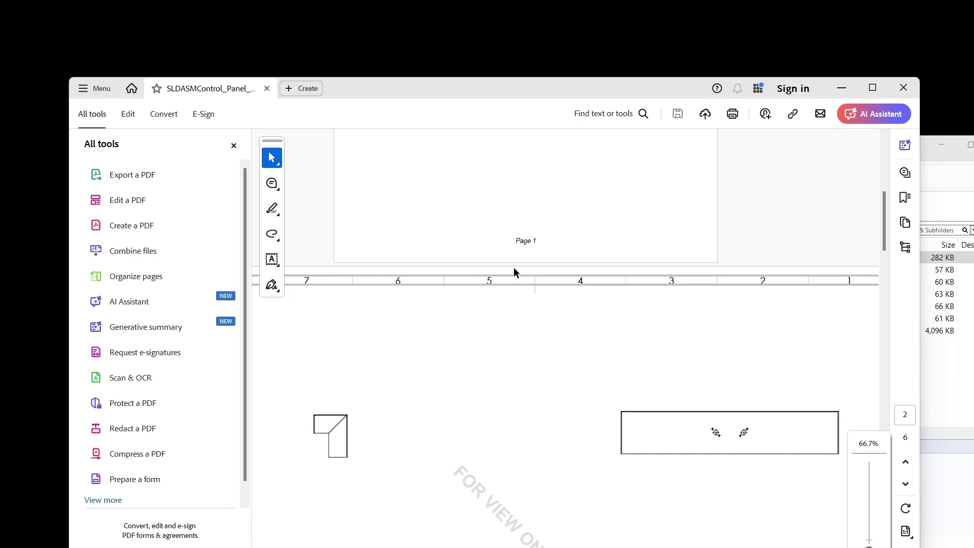
pyautogui.scroll(-3, 514, 267)
pyautogui.scroll(-5, 513, 255)
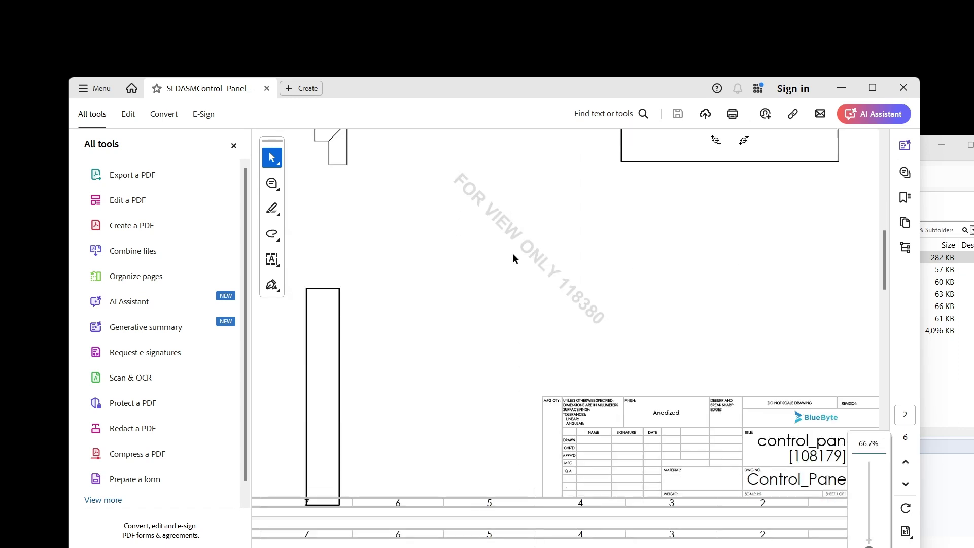
pyautogui.keyDown('ctrl'); pyautogui.scroll(-3, 513, 254); pyautogui.keyUp('ctrl')
pyautogui.scroll(1, 512, 256)
pyautogui.keyDown('ctrl'); pyautogui.scroll(3, 512, 254); pyautogui.keyUp('ctrl')
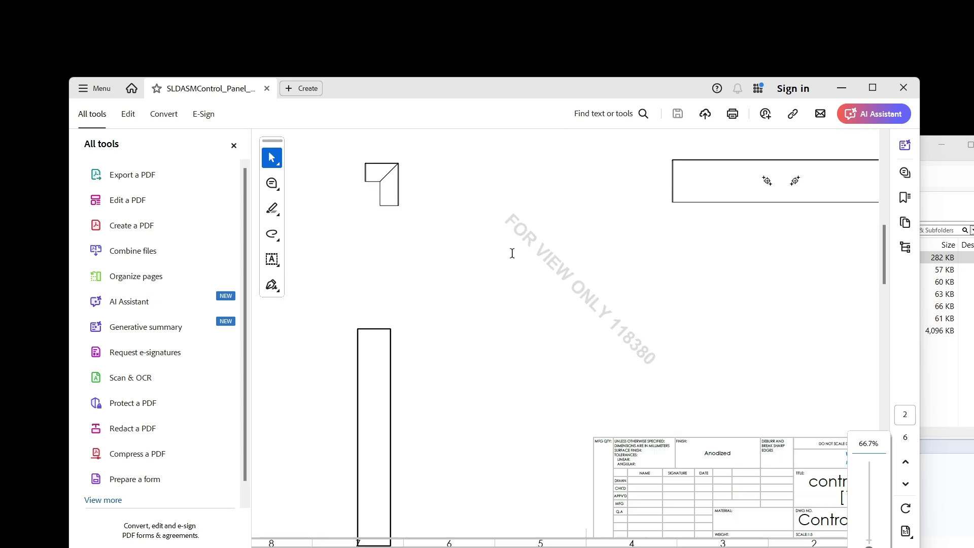
pyautogui.keyDown('ctrl'); pyautogui.scroll(-1, 512, 253); pyautogui.keyUp('ctrl')
pyautogui.scroll(-1, 512, 252)
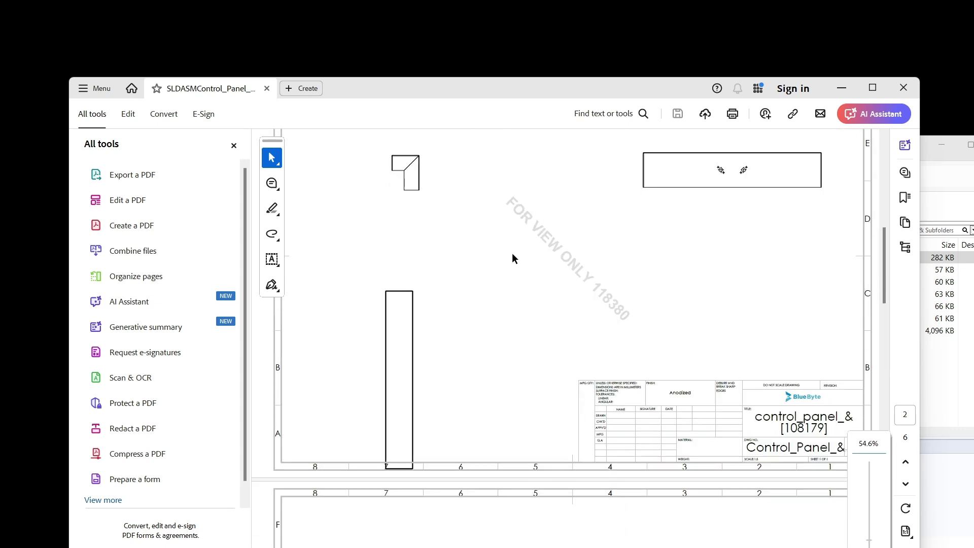
pyautogui.scroll(-2, 512, 253)
pyautogui.scroll(1, 522, 193)
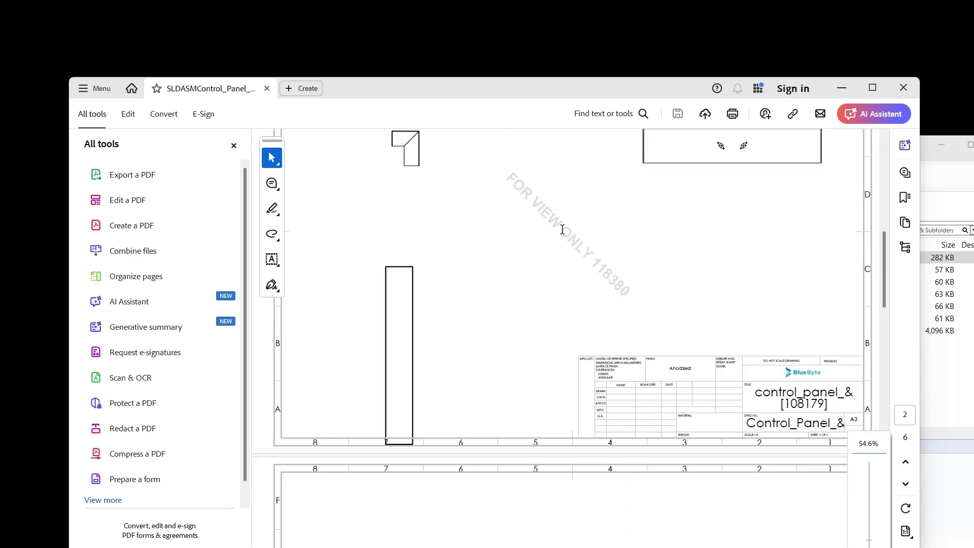
pyautogui.scroll(-20, 558, 231)
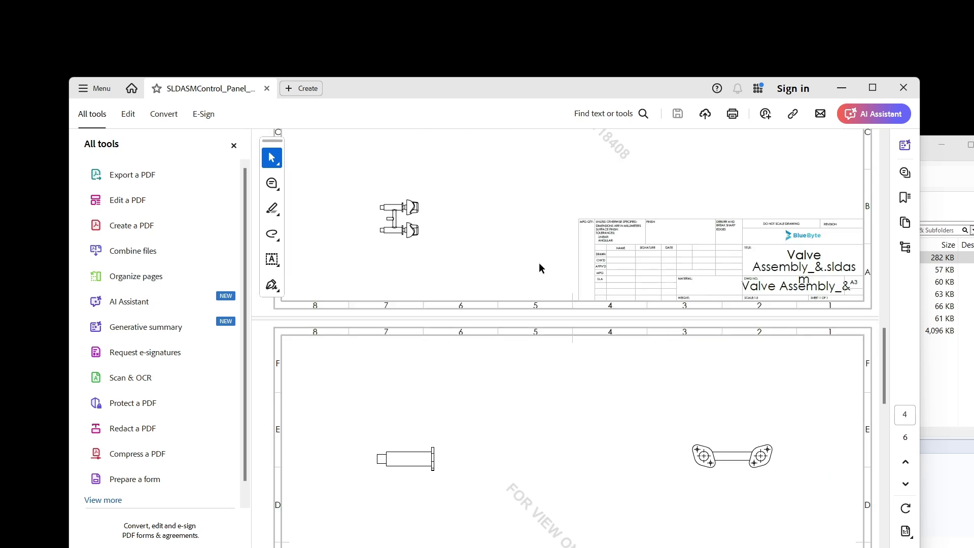